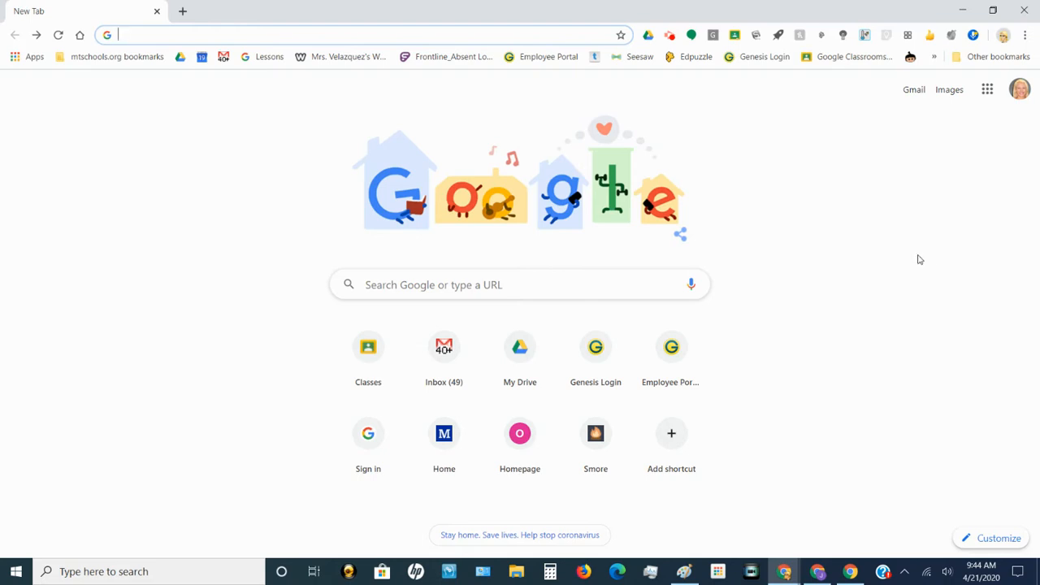
- Go to jamboard.google.com and create a new jam
right_click(154, 37)
left_click(224, 124)
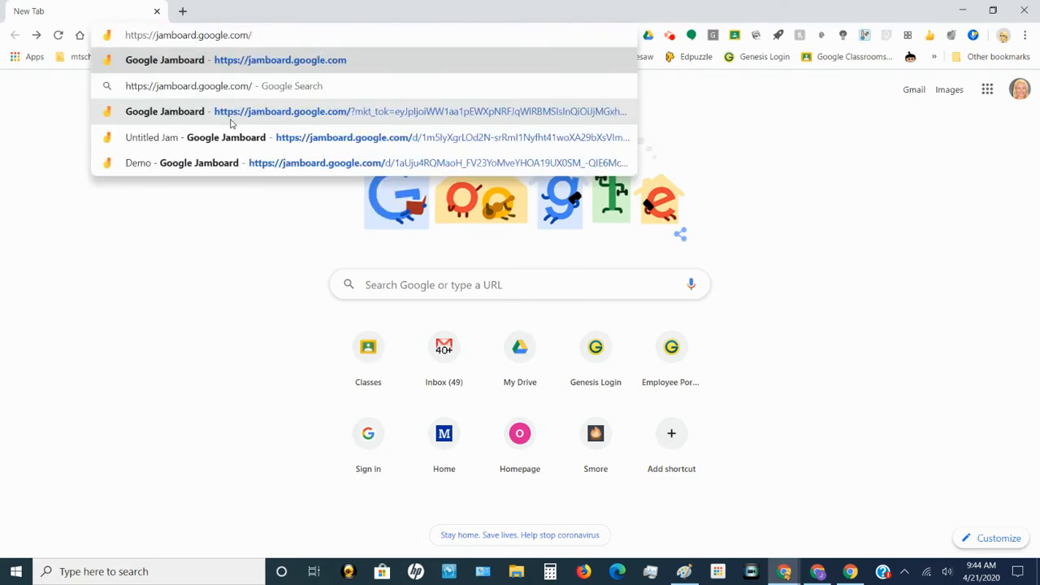
key("Return")
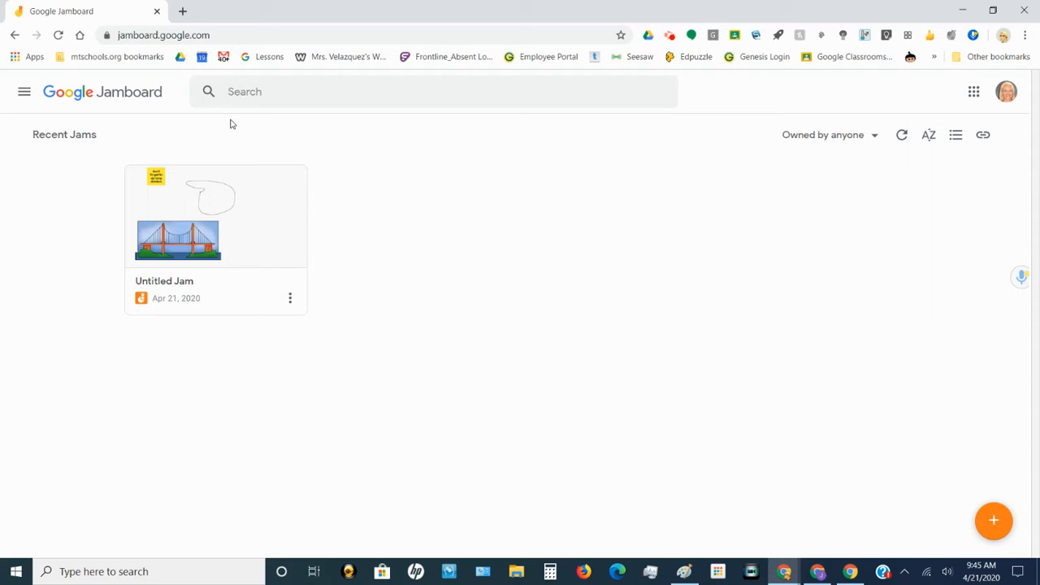
left_click(996, 530)
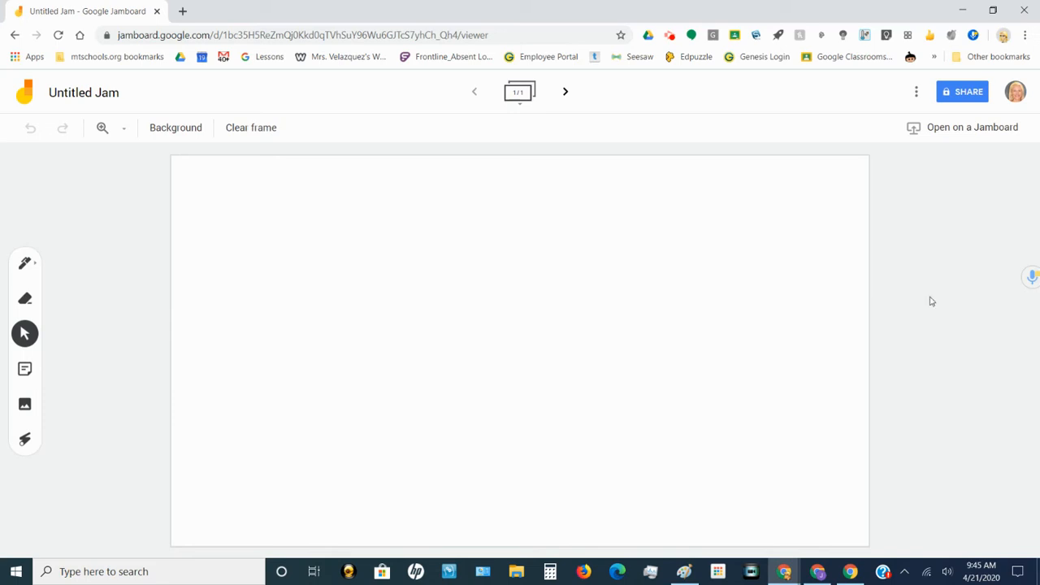
- Rename the untitled jam as Demo
left_click(86, 96)
type("Demo")
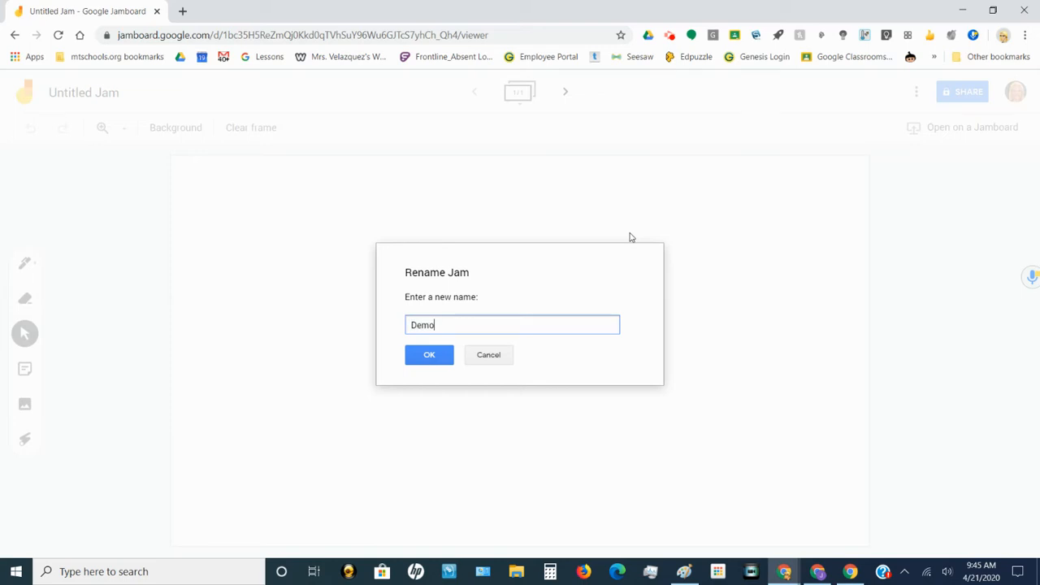
left_click(428, 356)
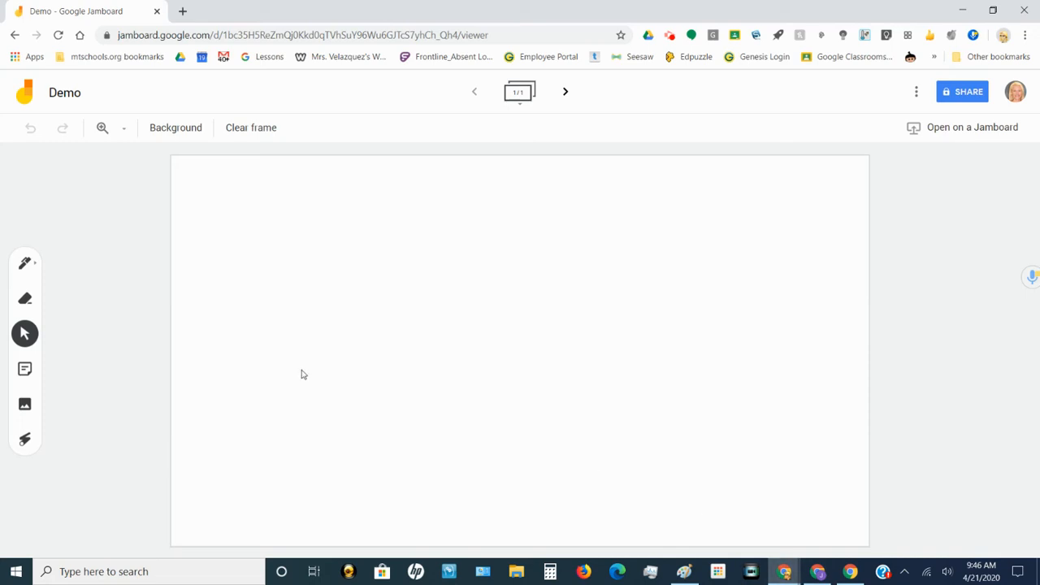
- Handwrite the long division problem 25 divided by 6 in black with the pen, including the division bracket
left_click(25, 264)
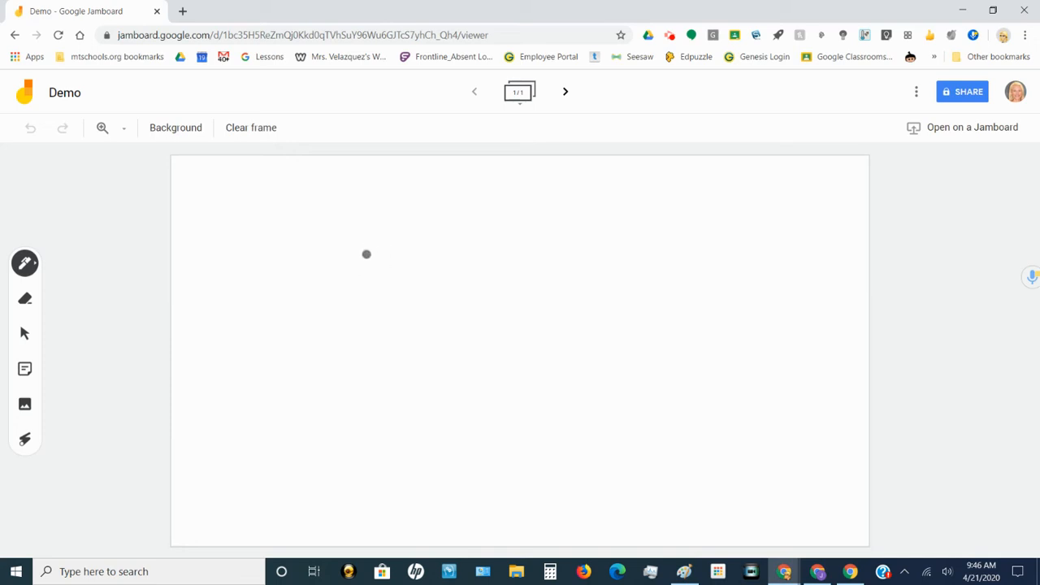
mouse_move(371, 241)
left_mouse_down()
mouse_move(405, 314)
mouse_move(373, 318)
mouse_move(432, 213)
left_mouse_up()
left_click_drag(545, 215, 647, 206)
mouse_move(480, 262)
left_mouse_down()
mouse_move(515, 284)
mouse_move(484, 330)
mouse_move(545, 325)
left_mouse_up()
mouse_move(583, 257)
left_mouse_down()
mouse_move(548, 260)
mouse_move(550, 290)
mouse_move(587, 316)
mouse_move(552, 313)
left_mouse_up()
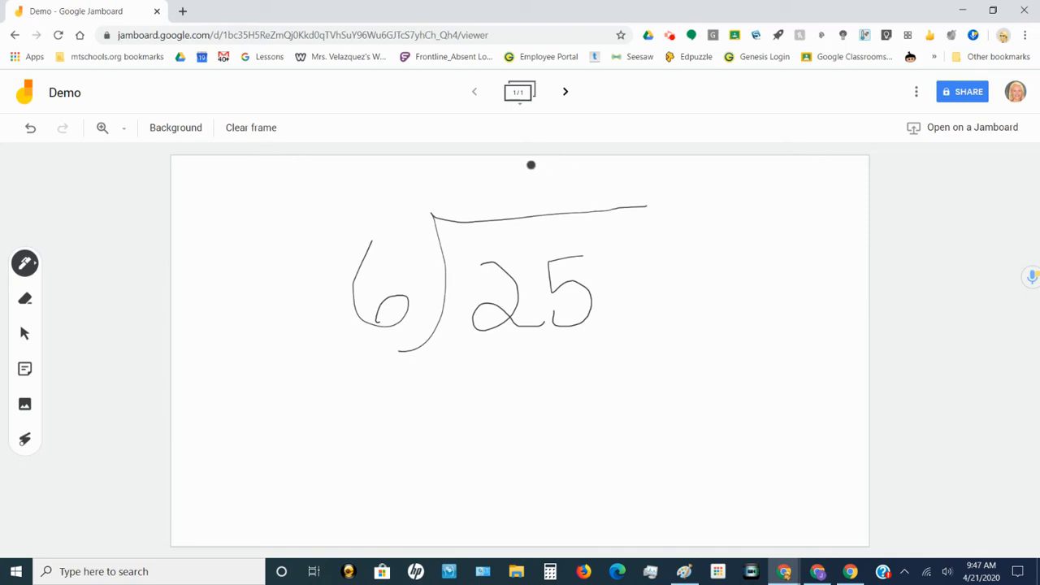
- Write the quotient 4 above the bracket with a small multiplication sign, and 24 with a minus sign and subtraction line below 25
mouse_move(531, 165)
left_mouse_down()
mouse_move(531, 190)
mouse_move(578, 186)
mouse_move(557, 214)
left_mouse_up()
mouse_move(430, 198)
left_mouse_down()
mouse_move(425, 208)
mouse_move(438, 213)
left_mouse_up()
mouse_move(480, 358)
left_mouse_down()
mouse_move(516, 357)
mouse_move(472, 404)
mouse_move(540, 408)
left_mouse_up()
mouse_move(556, 347)
left_mouse_down()
mouse_move(553, 379)
mouse_move(608, 369)
mouse_move(583, 363)
mouse_move(583, 420)
left_mouse_up()
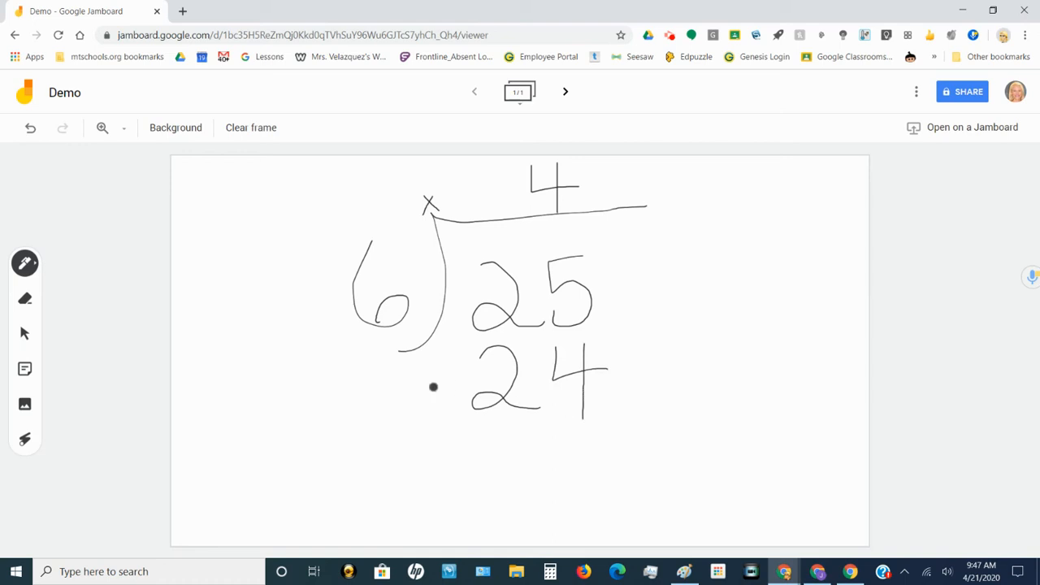
left_click_drag(415, 379, 446, 380)
left_click_drag(411, 428, 461, 428)
left_click_drag(547, 432, 666, 423)
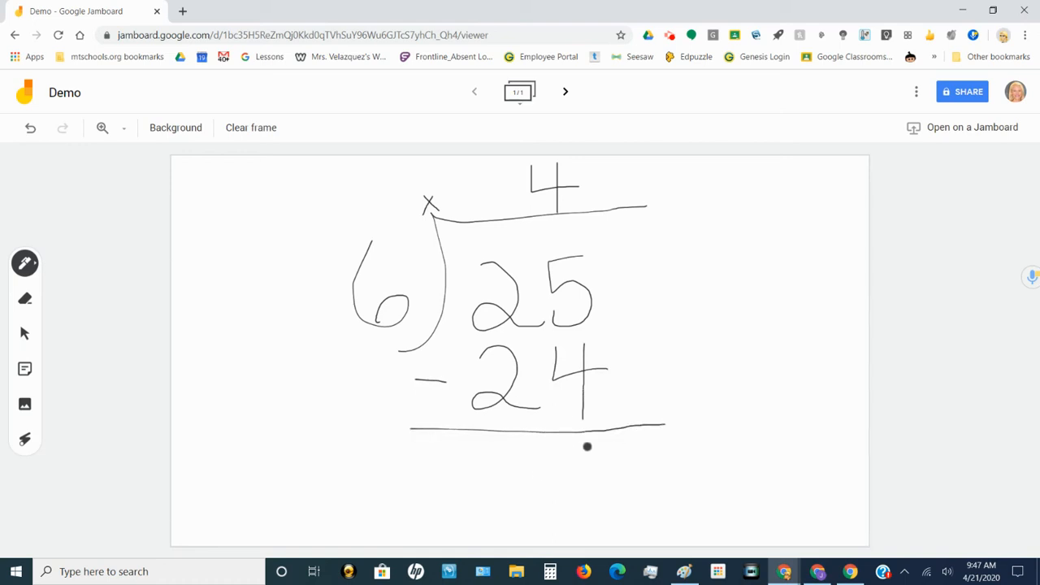
- Write the difference 1 below the subtraction line and the remainder R1 beside the quotient
left_click_drag(588, 446, 585, 508)
mouse_move(664, 171)
left_mouse_down()
mouse_move(665, 224)
mouse_move(680, 170)
mouse_move(682, 228)
mouse_move(703, 226)
left_mouse_up()
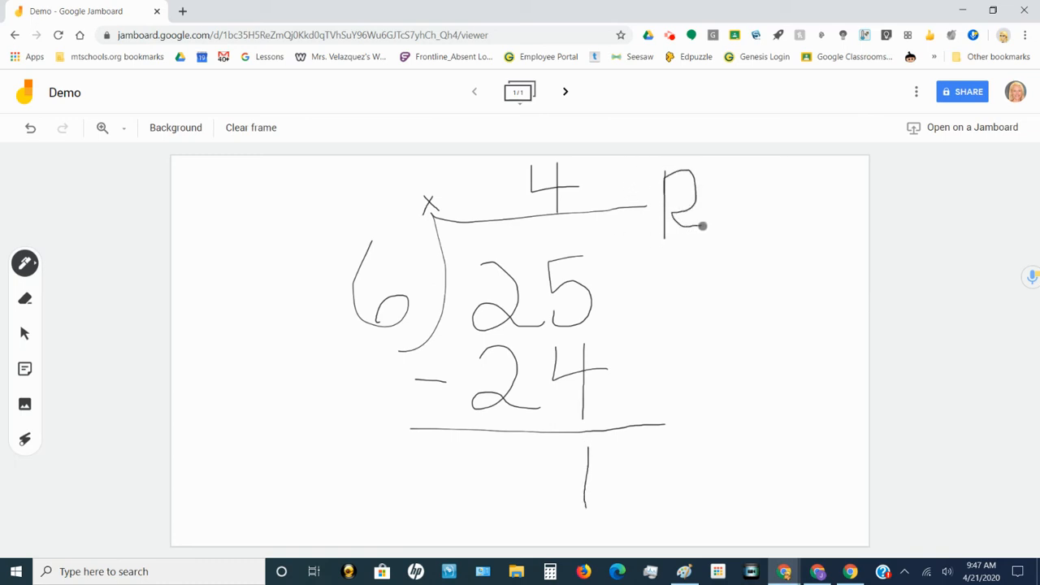
left_click_drag(729, 172, 734, 237)
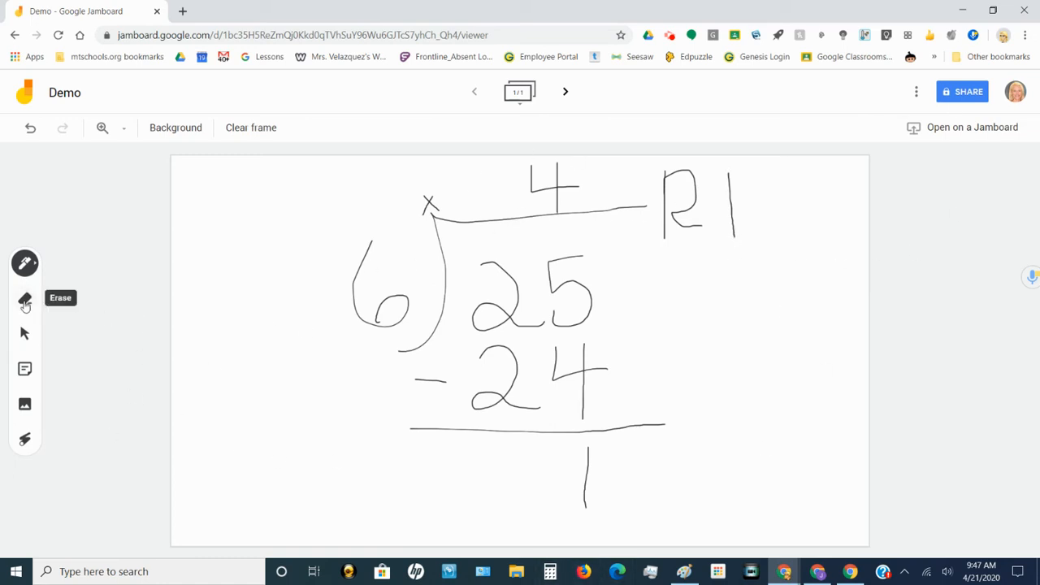
- Erase the lower tip of the 1 in the R1 remainder, and return to the selection tool
left_click(25, 300)
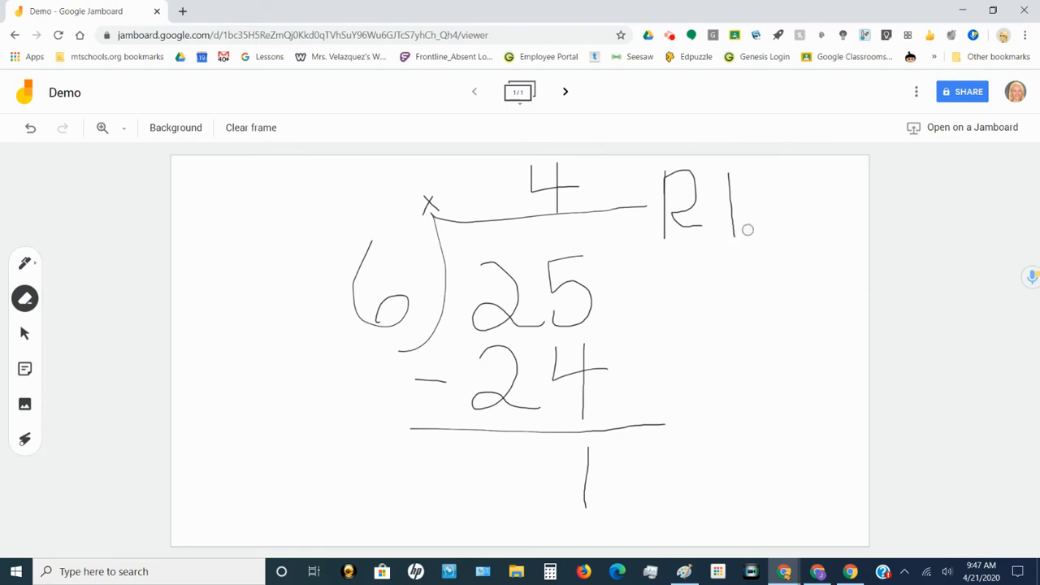
left_click_drag(748, 230, 729, 242)
left_click(24, 334)
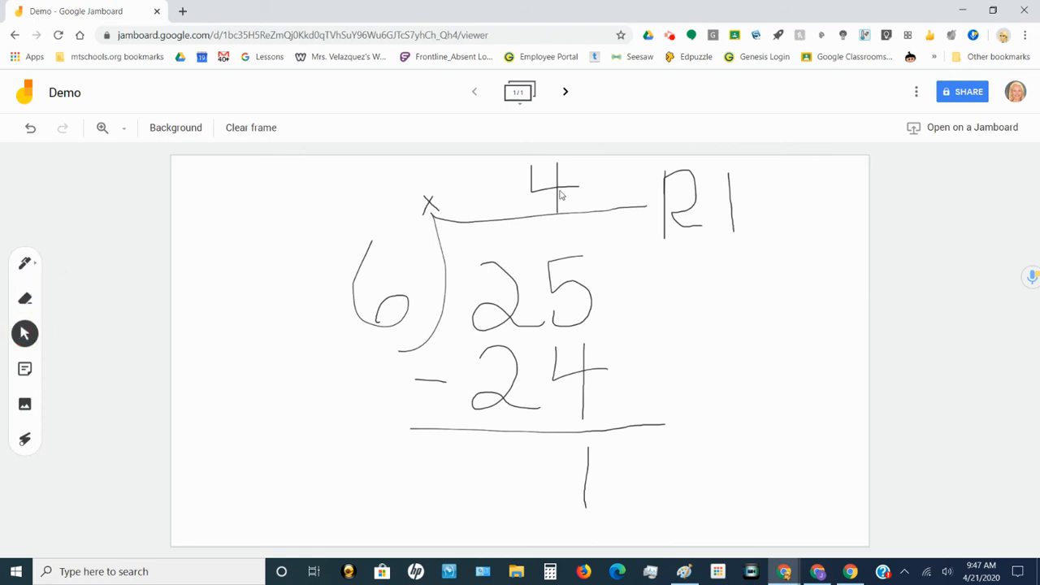
- Add a yellow sticky note reading "Remember to subtract to get remainder", without adding a second note
left_click(25, 371)
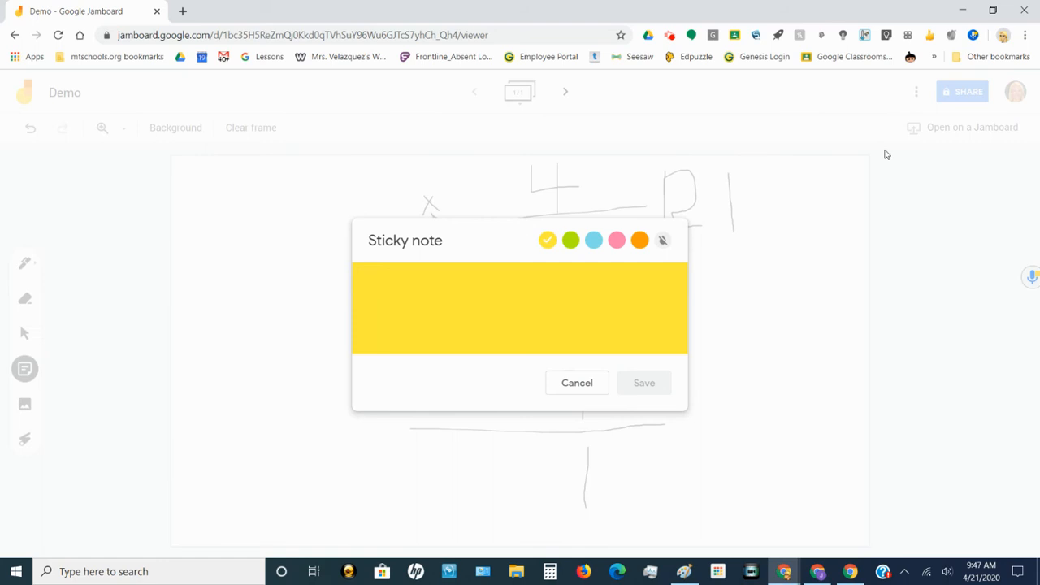
type("Remember to sub")
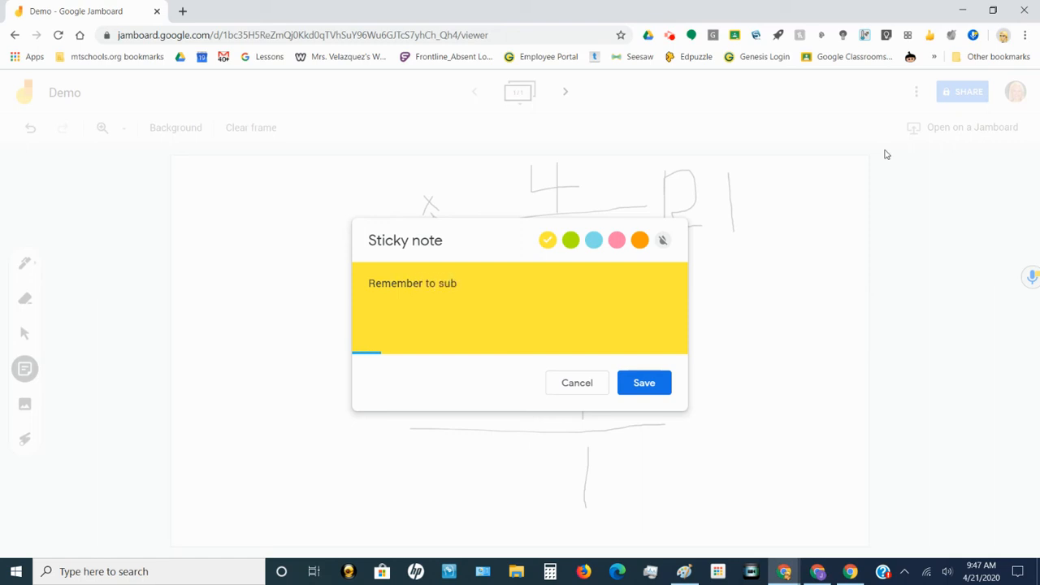
type("tract to get remainder")
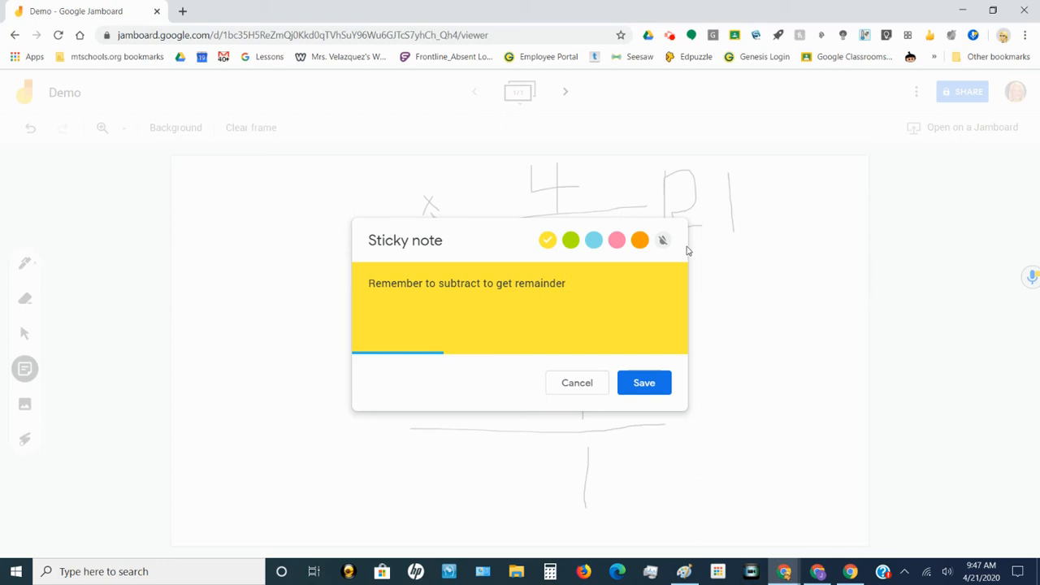
left_click(649, 388)
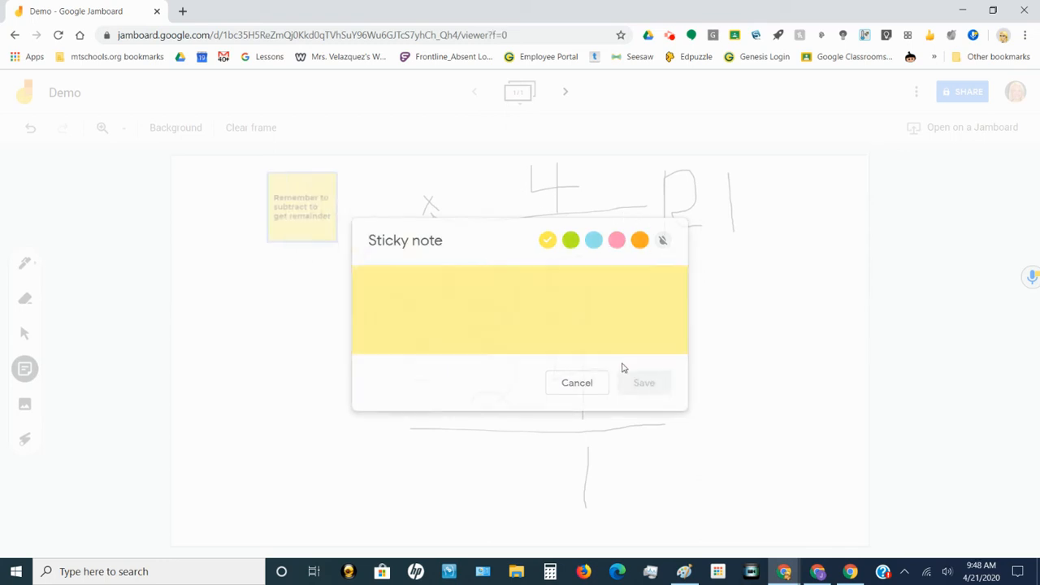
left_click(573, 384)
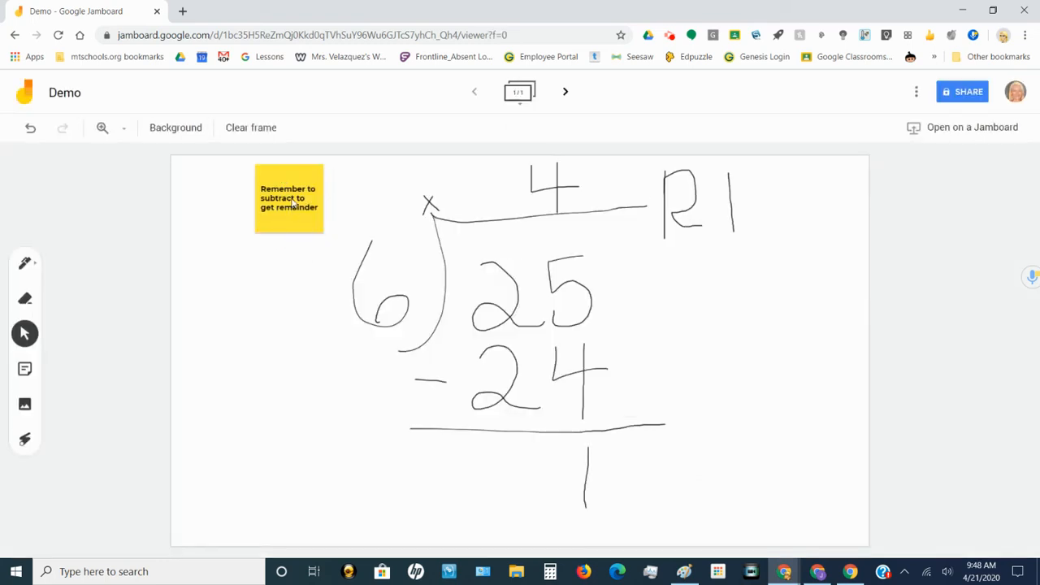
- Move the sticky note to the blank area beside the 24 row and enlarge it to about twice its width
left_click_drag(293, 203, 219, 378)
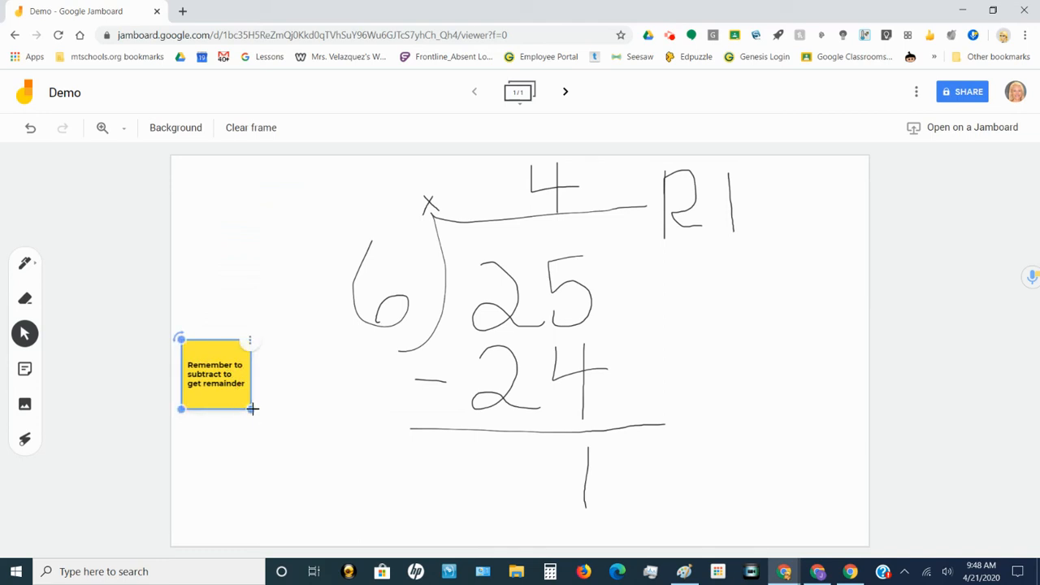
left_click_drag(253, 409, 321, 481)
left_click_drag(279, 425, 286, 398)
left_click(870, 358)
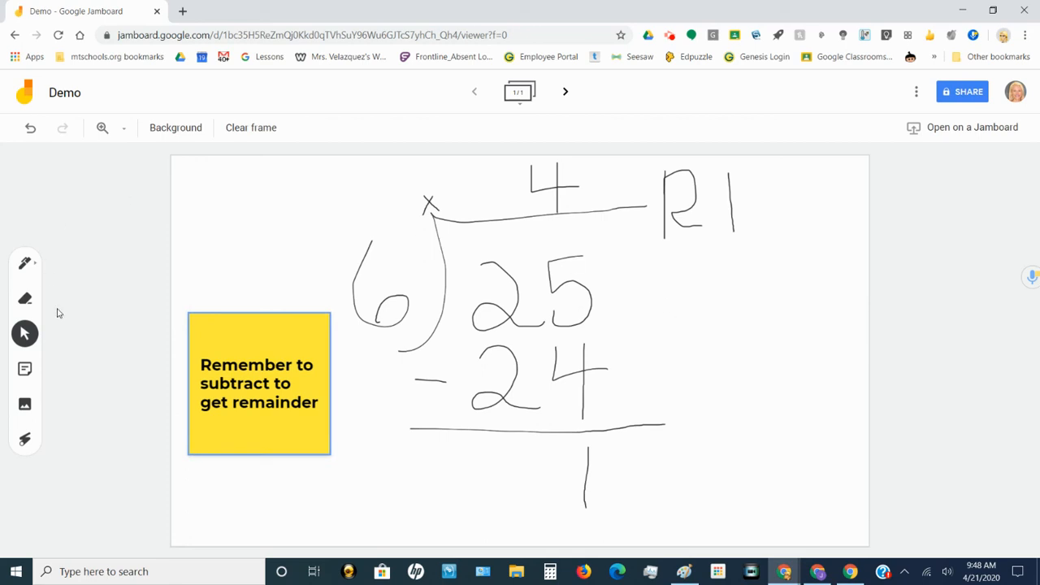
- View the available sources for inserting an image, and close the file picker without adding one
left_click(24, 402)
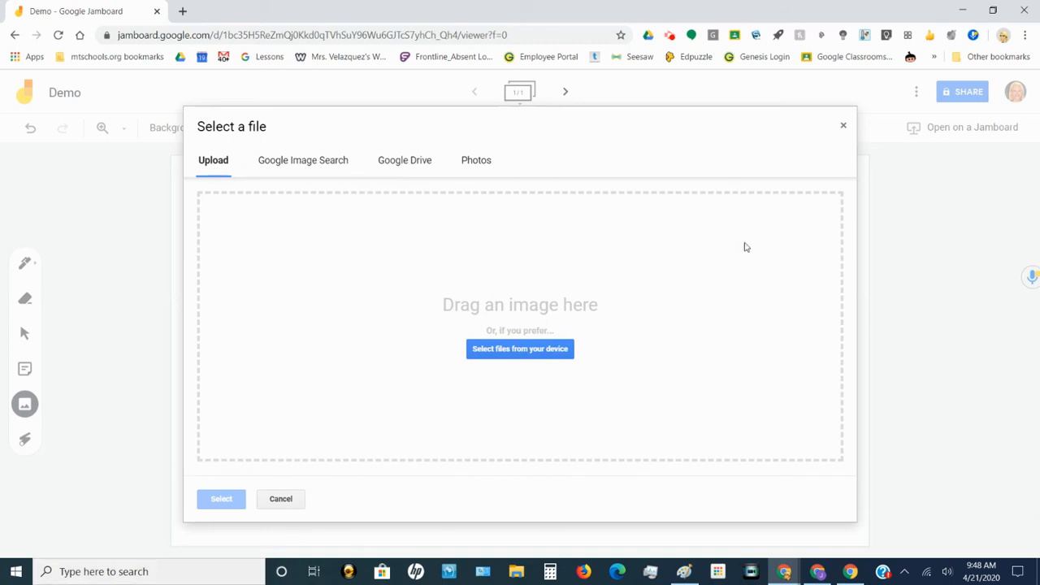
left_click(844, 125)
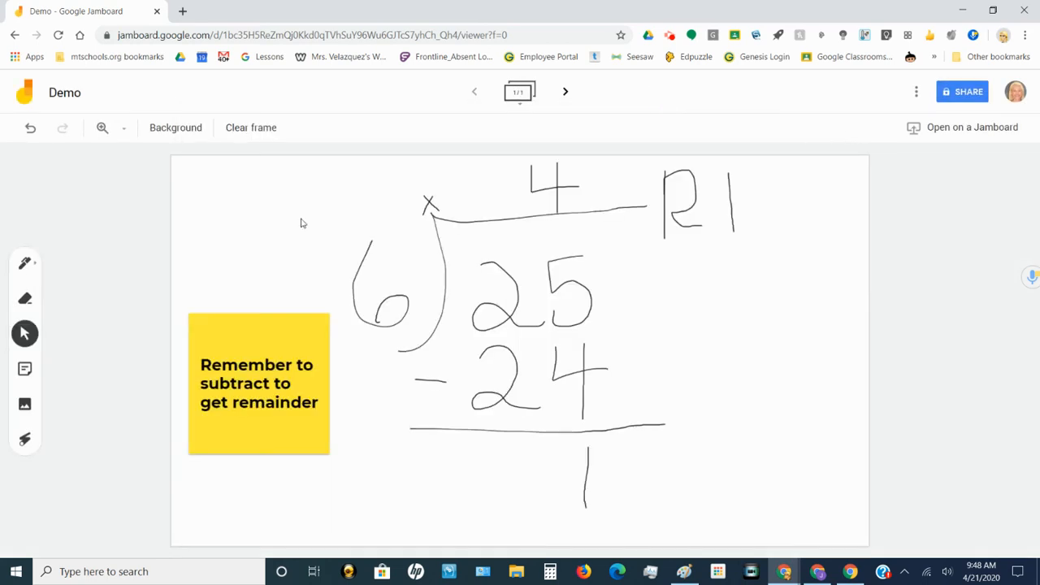
- Point out the difference 1, the R1 remainder, the minus sign and the multiplication sign with the laser
left_click(24, 441)
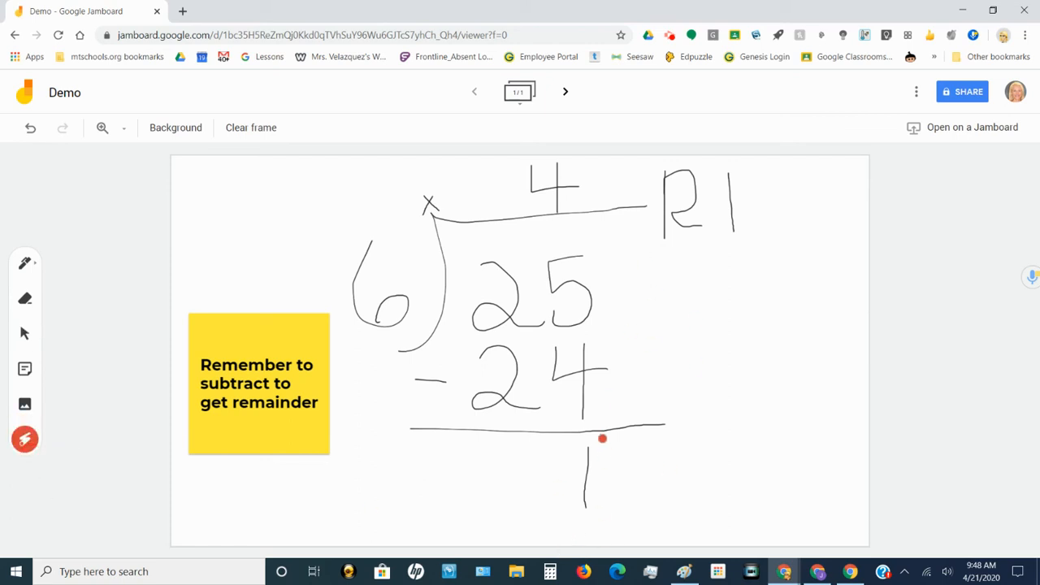
mouse_move(574, 442)
left_mouse_down()
mouse_move(599, 529)
mouse_move(650, 479)
mouse_move(581, 445)
left_mouse_up()
mouse_move(695, 163)
left_mouse_down()
mouse_move(620, 228)
mouse_move(796, 262)
mouse_move(731, 160)
mouse_move(664, 163)
left_mouse_up()
mouse_move(414, 376)
left_mouse_down()
mouse_move(474, 388)
mouse_move(401, 367)
left_mouse_up()
mouse_move(442, 176)
left_mouse_down()
mouse_move(385, 244)
mouse_move(471, 195)
mouse_move(425, 181)
left_mouse_up()
- Review the jam's sharing settings and link sharing options, leaving access private
left_click(955, 95)
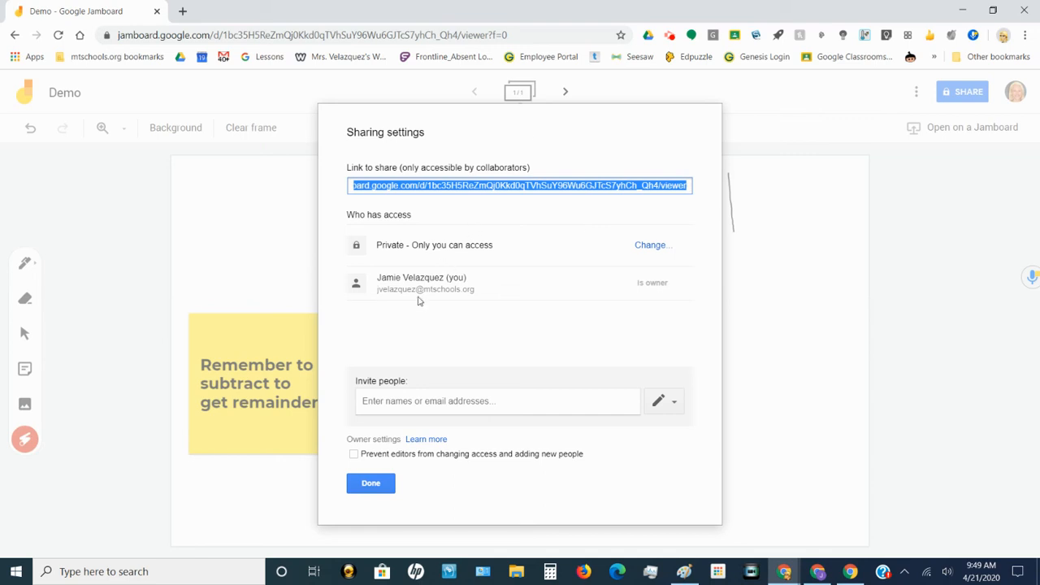
left_click(651, 245)
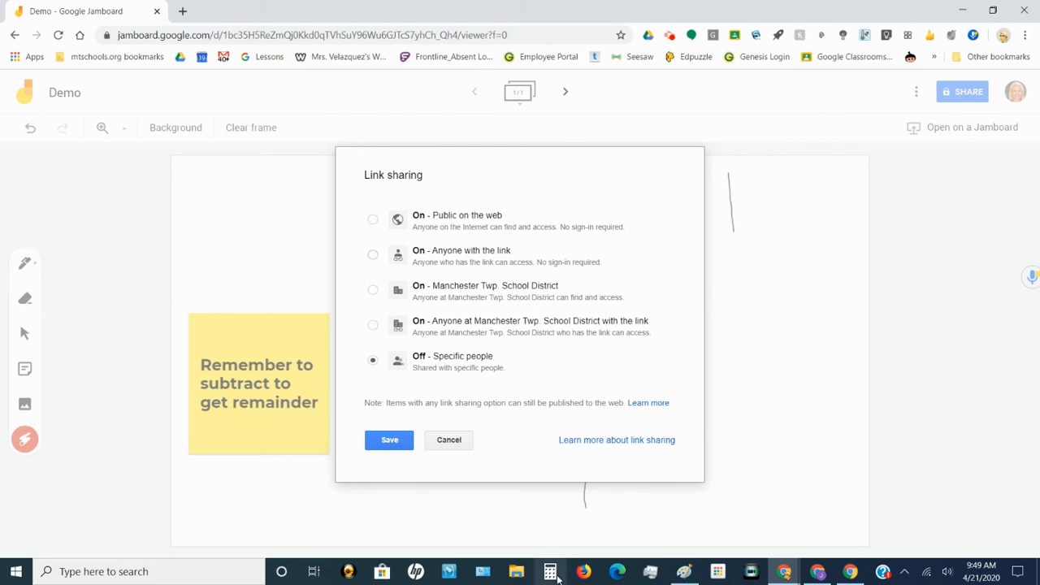
left_click(461, 239)
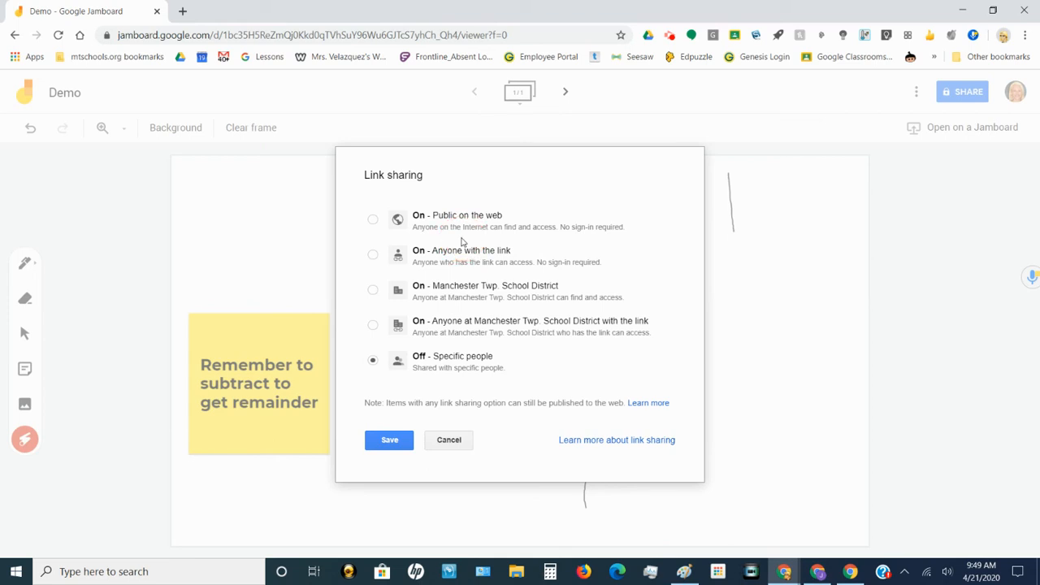
left_click(456, 444)
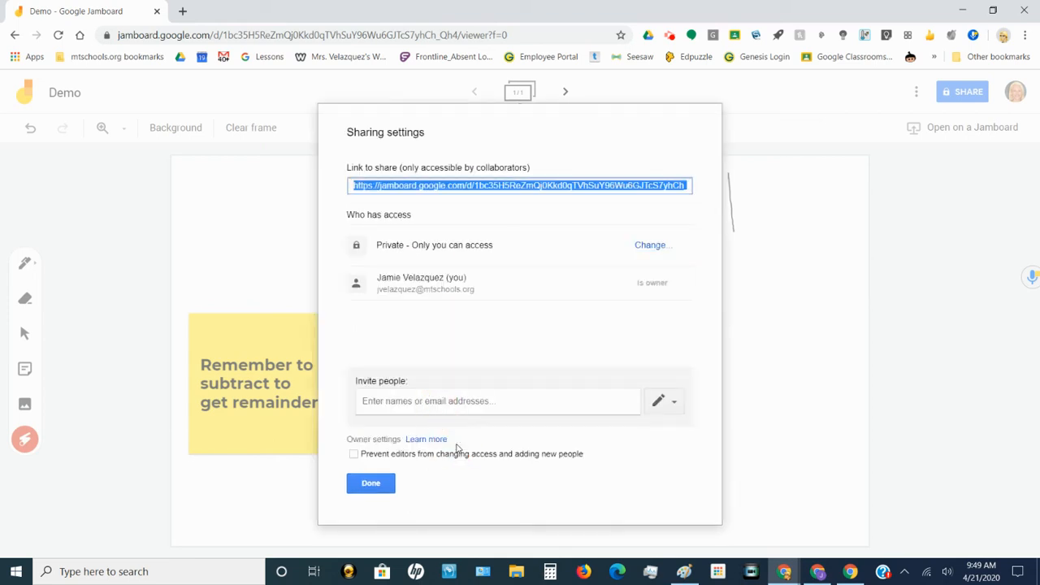
left_click(370, 483)
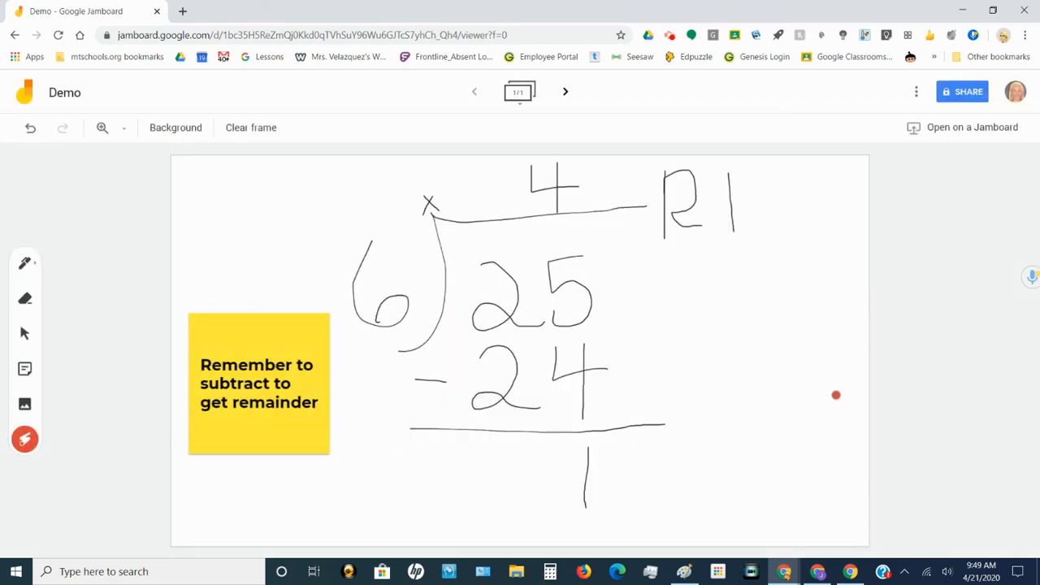